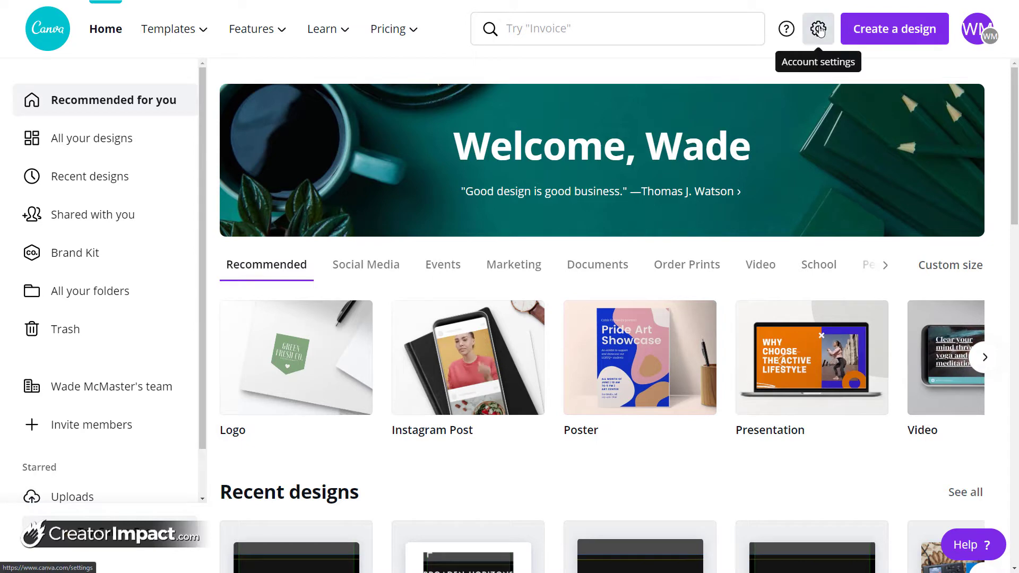
Create a new YouTube Channel Art design by searching 'youtube' under Create a design
click(887, 38)
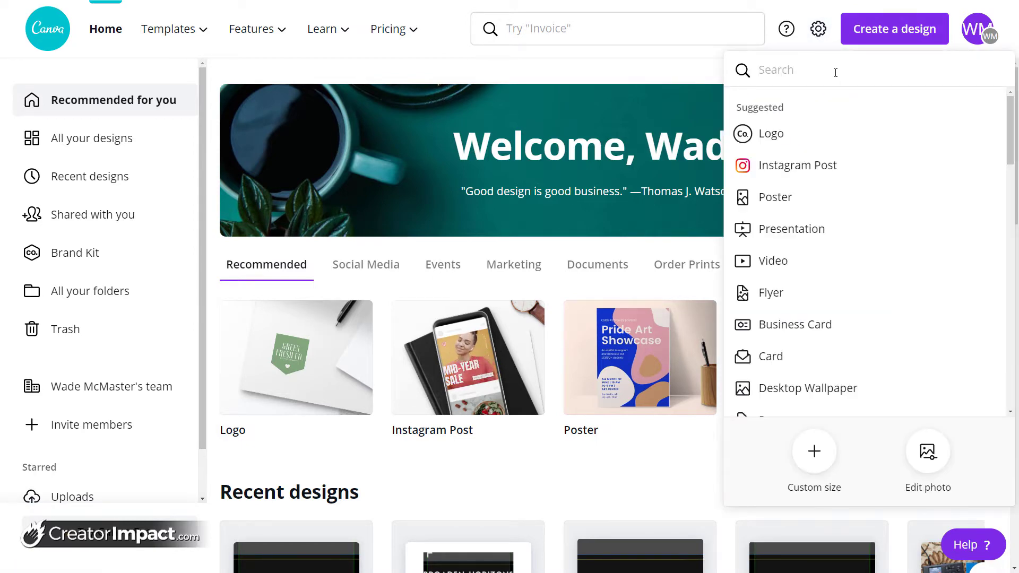
text(youtube)
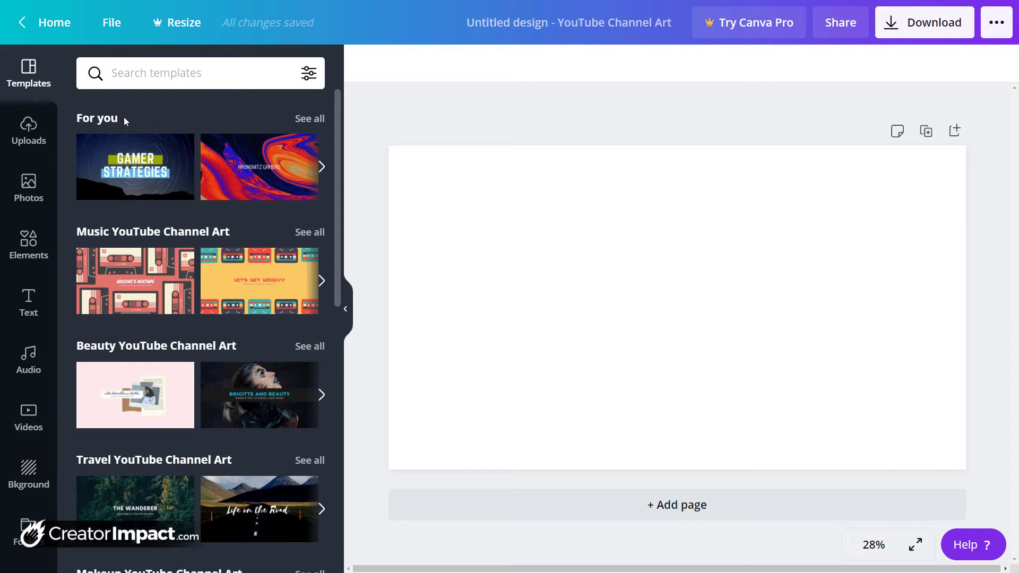
Add the uploaded dark channel-art template from Uploads and stretch it to fill the page
click(31, 139)
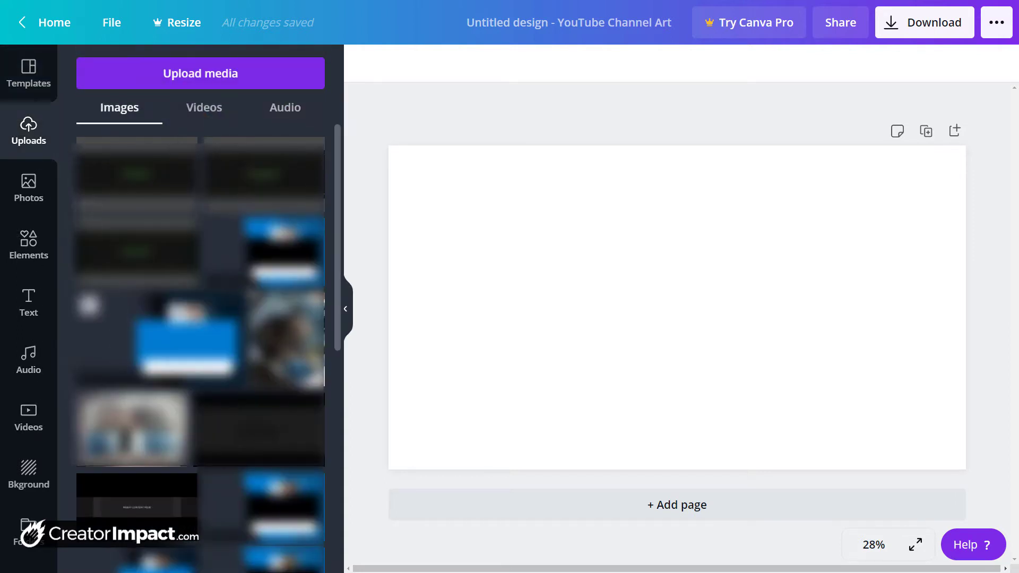
click(169, 499)
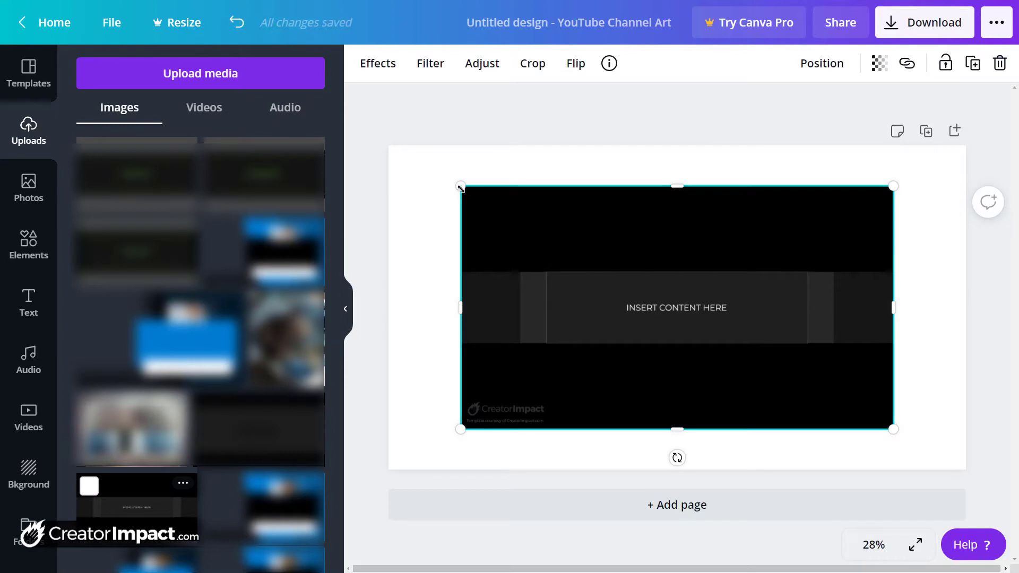
click(30, 69)
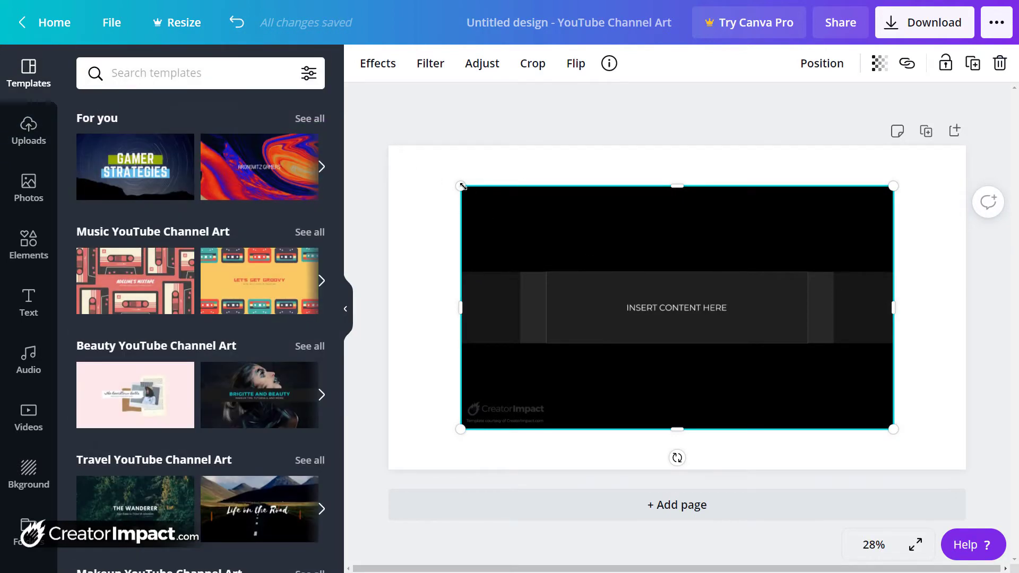
drag(461, 185, 388, 148)
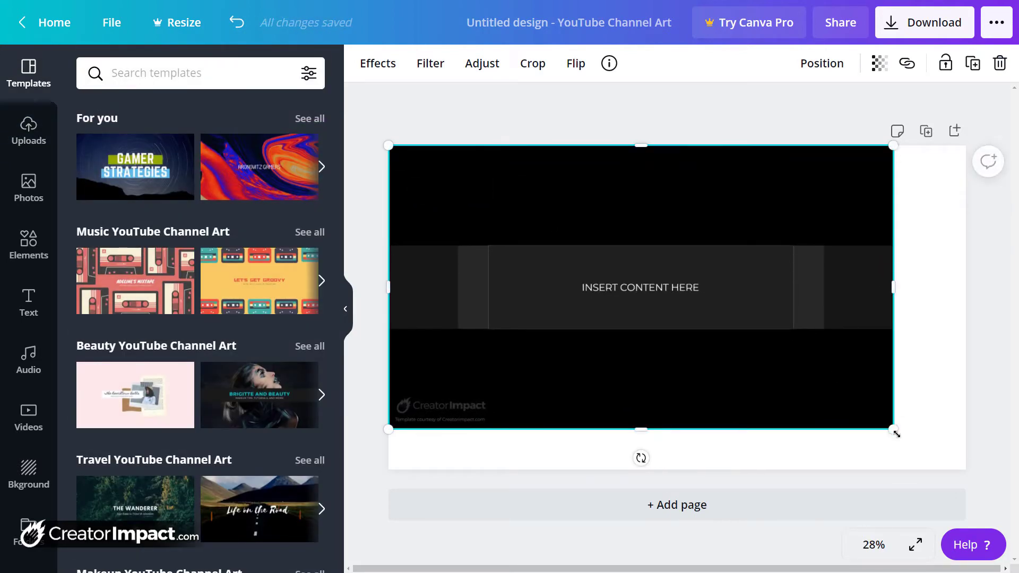
drag(894, 430, 966, 470)
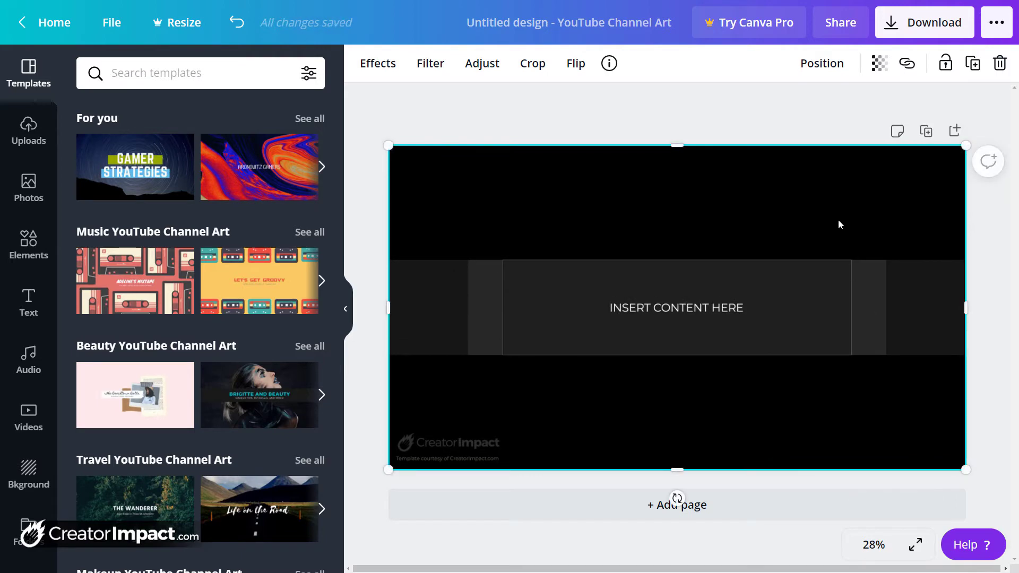
click(346, 310)
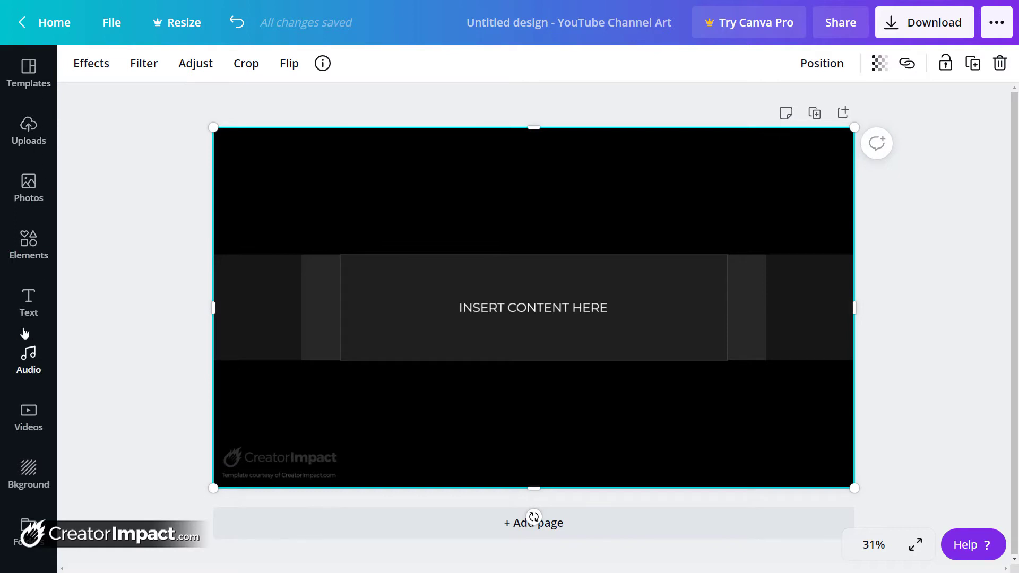
Add a square from Elements and resize it over the INSERT CONTENT HERE box
click(29, 242)
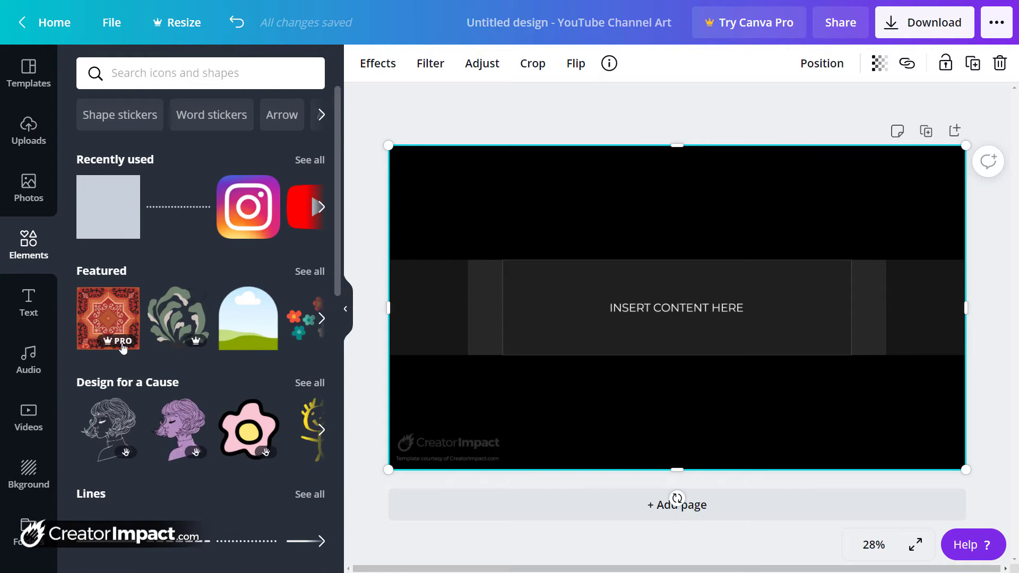
click(111, 210)
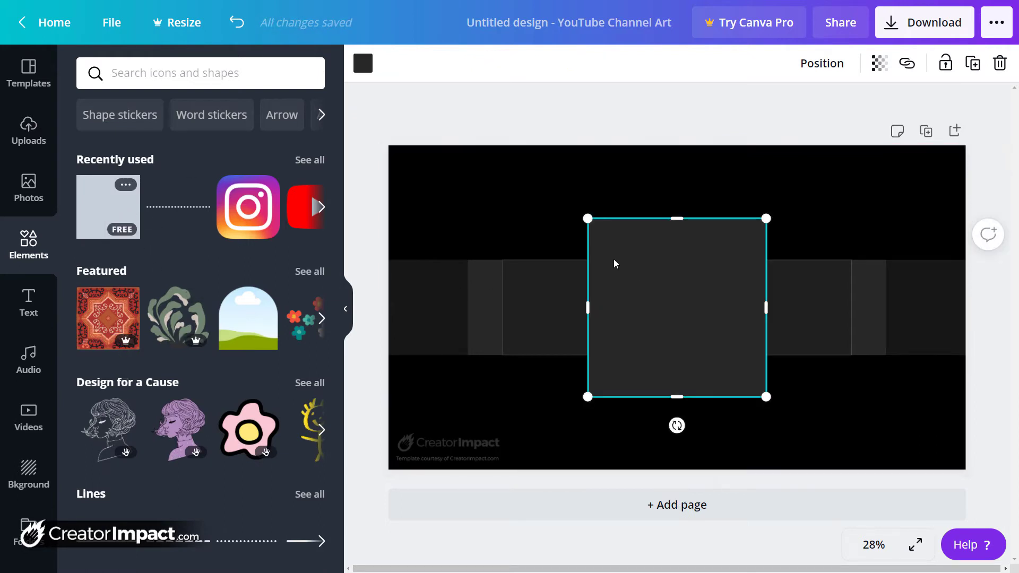
drag(588, 309, 503, 310)
drag(765, 308, 851, 310)
drag(681, 219, 678, 258)
drag(679, 394, 677, 351)
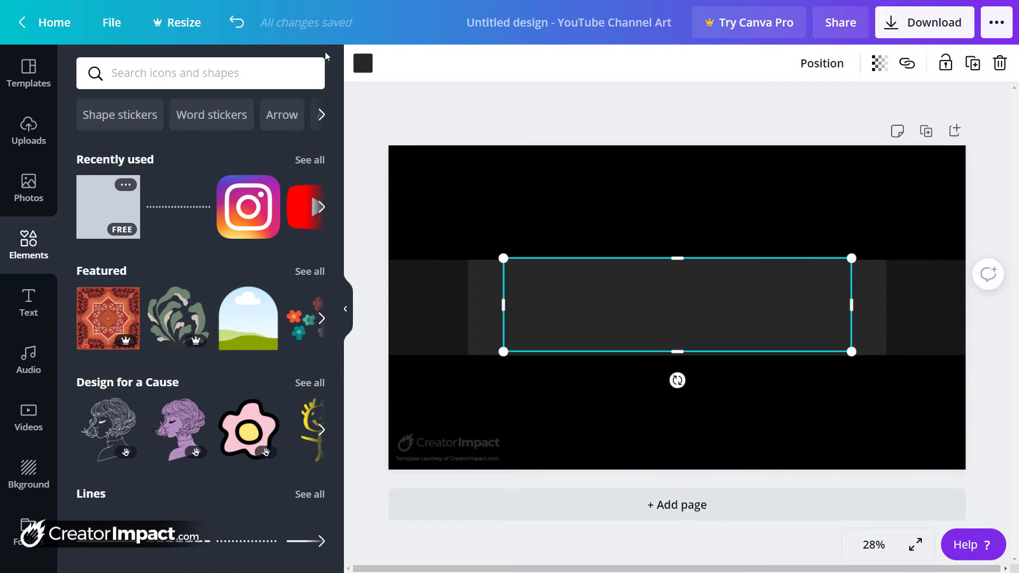
Set the rectangle's transparency to 0 and select the background template image
click(880, 63)
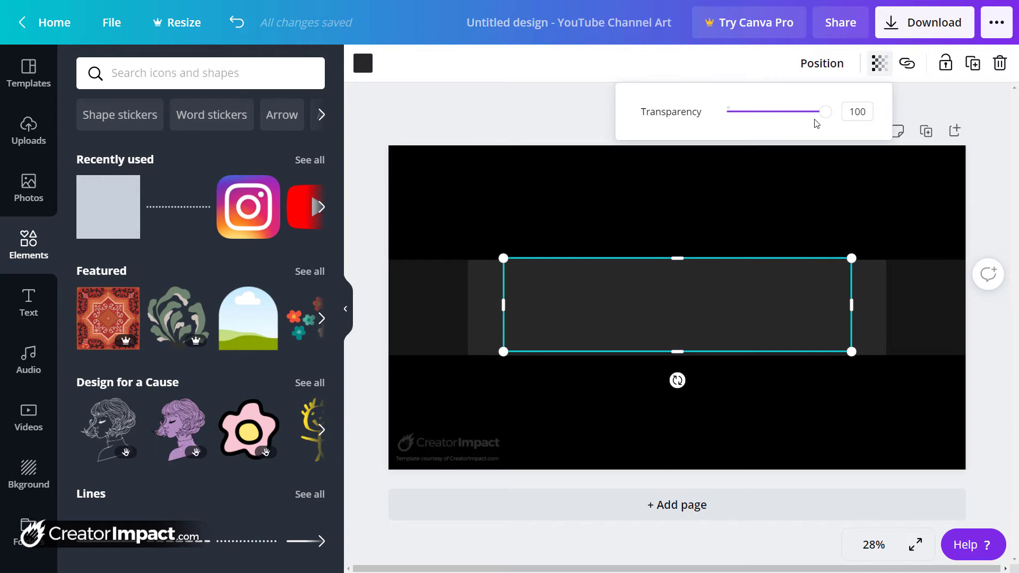
drag(816, 118, 727, 112)
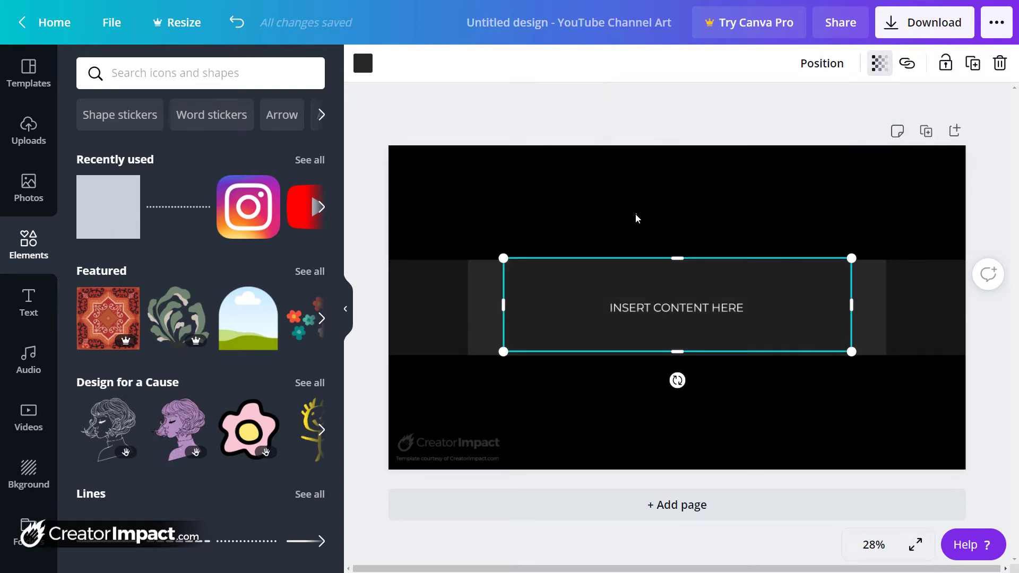
key(Escape)
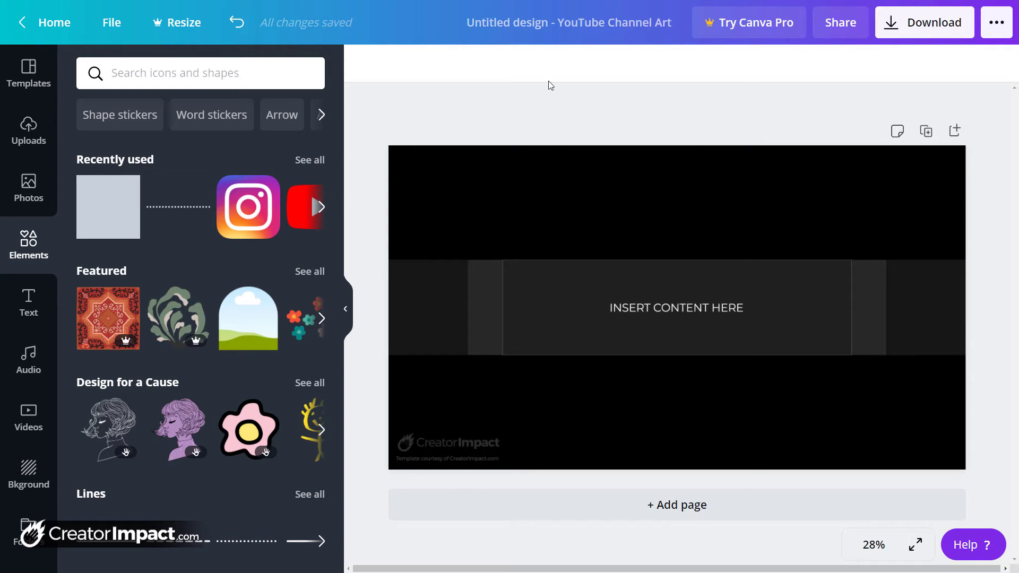
click(514, 253)
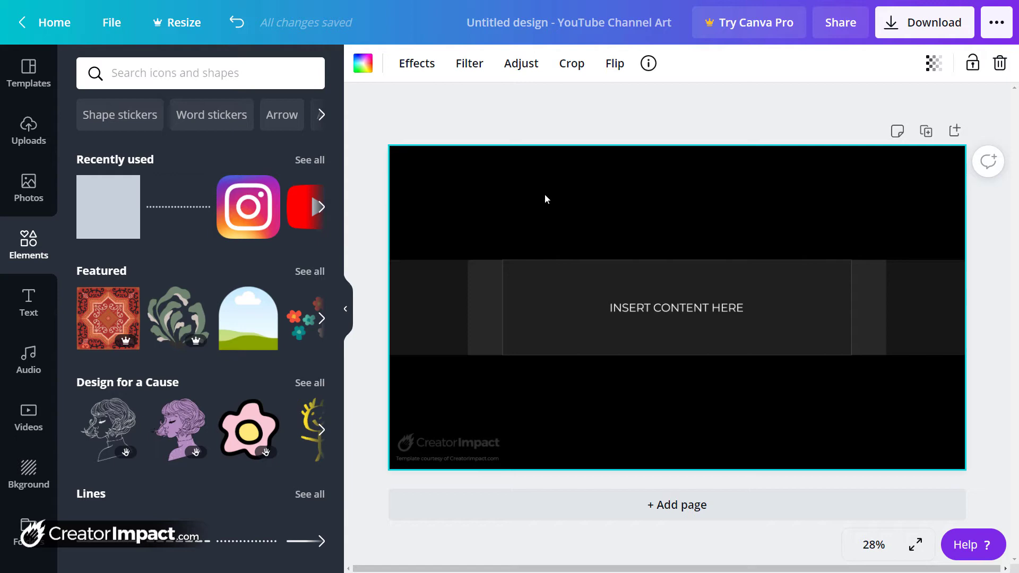
Turn on Show rulers and Show guides from the File menu
click(126, 32)
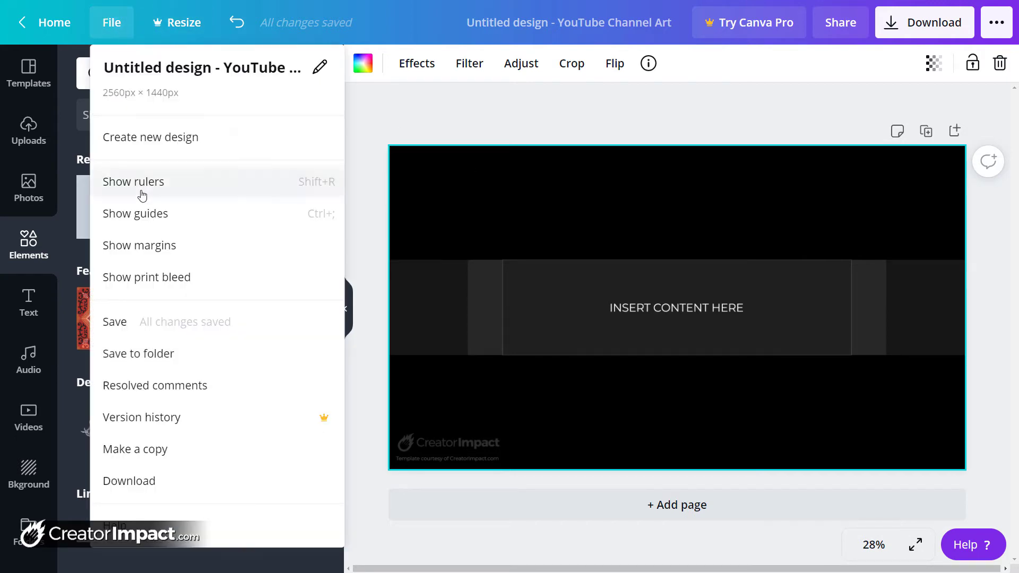
click(153, 183)
click(110, 23)
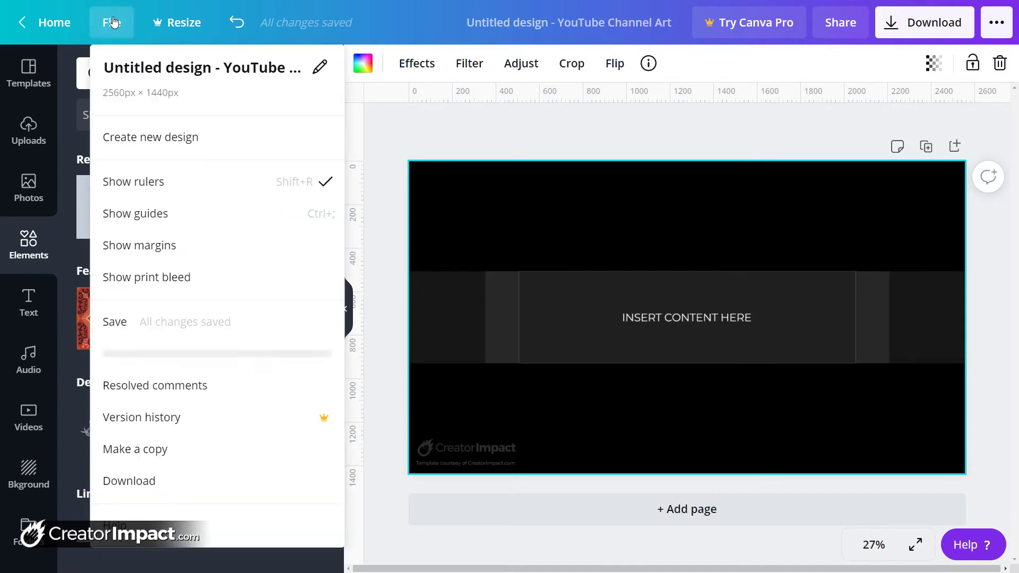
click(149, 220)
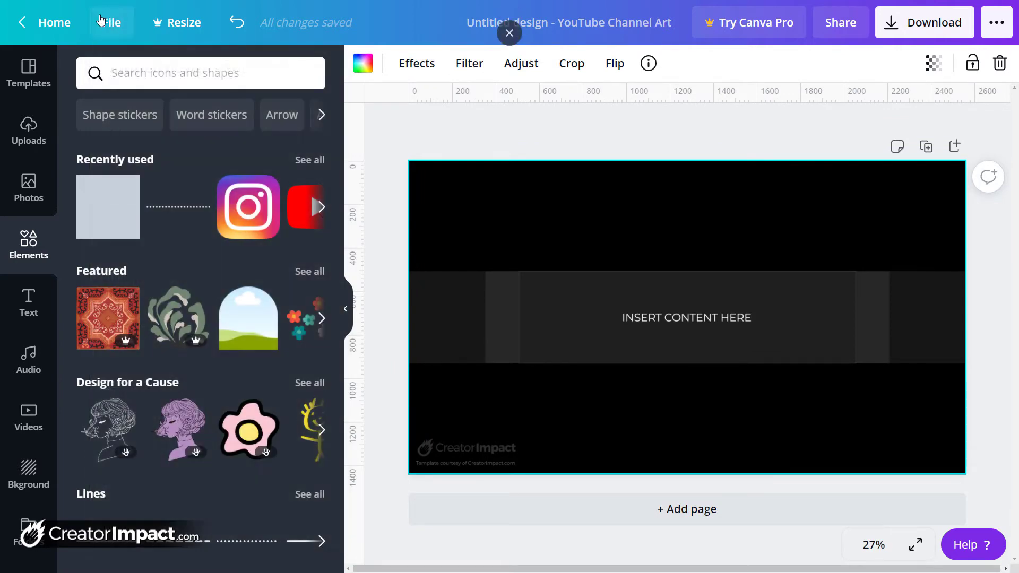
click(112, 22)
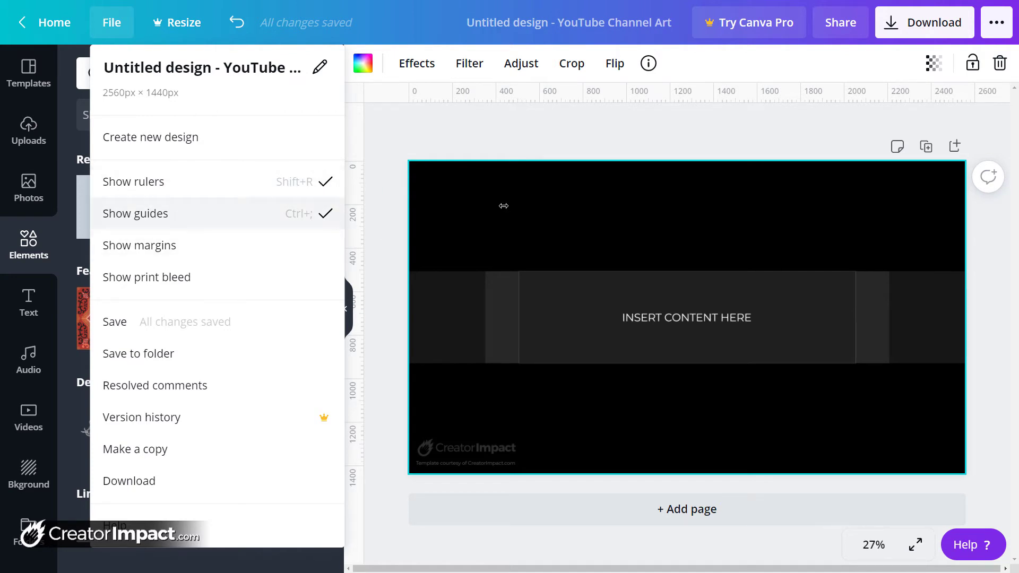
Place guides on the content box's top, bottom, left and right edges, then delete the template image
click(536, 117)
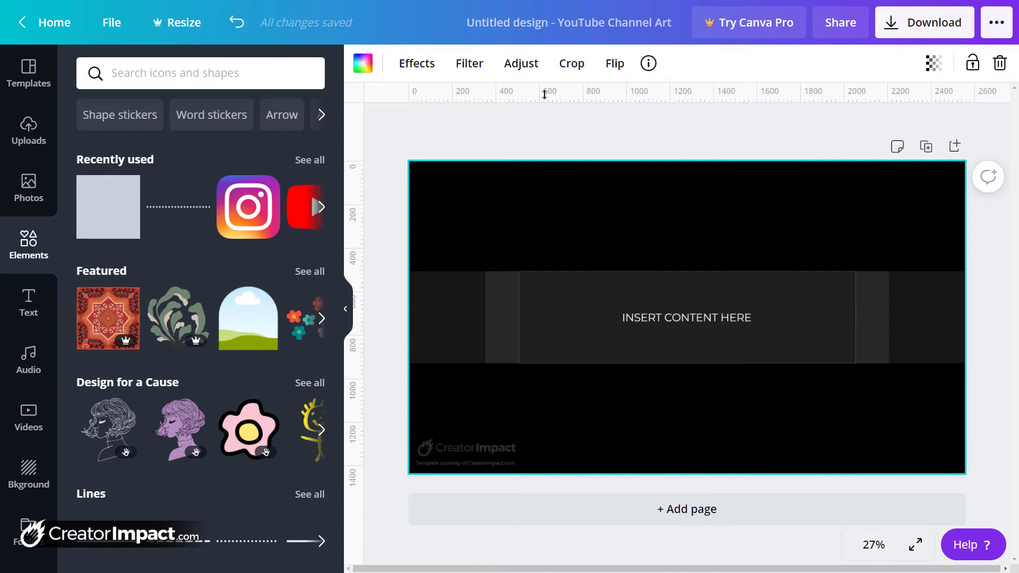
drag(544, 95, 536, 270)
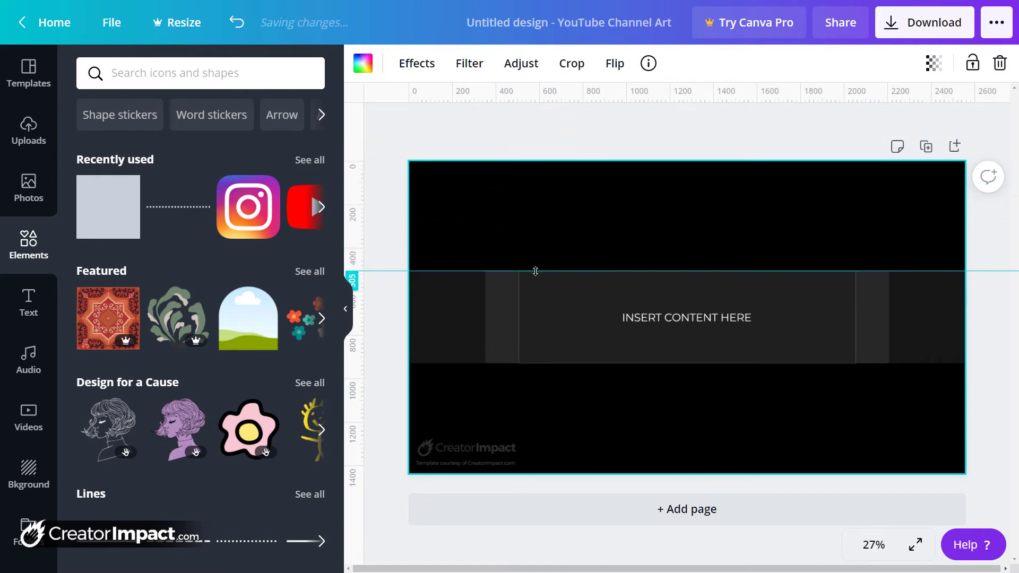
drag(487, 93, 489, 362)
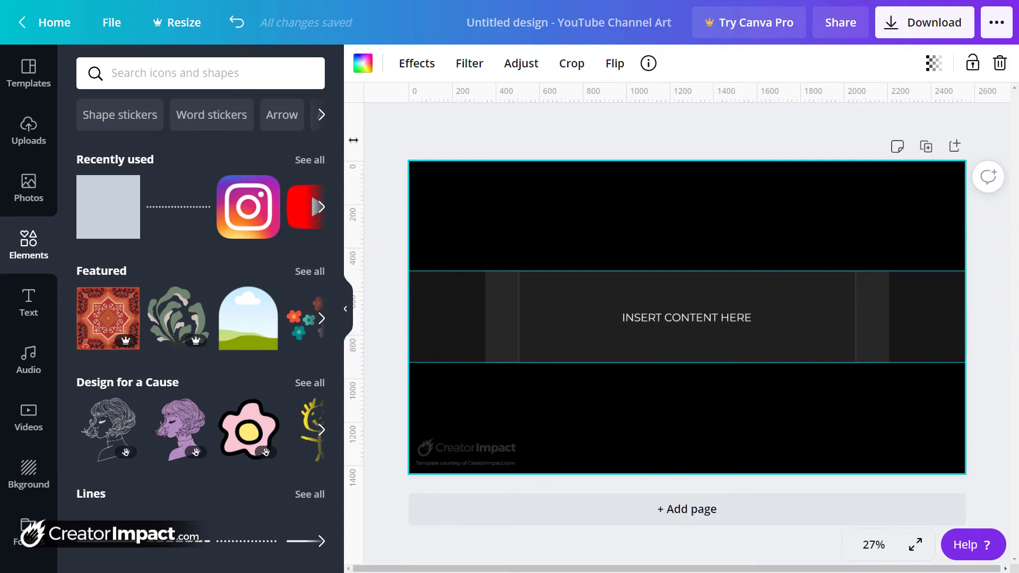
drag(355, 143, 513, 308)
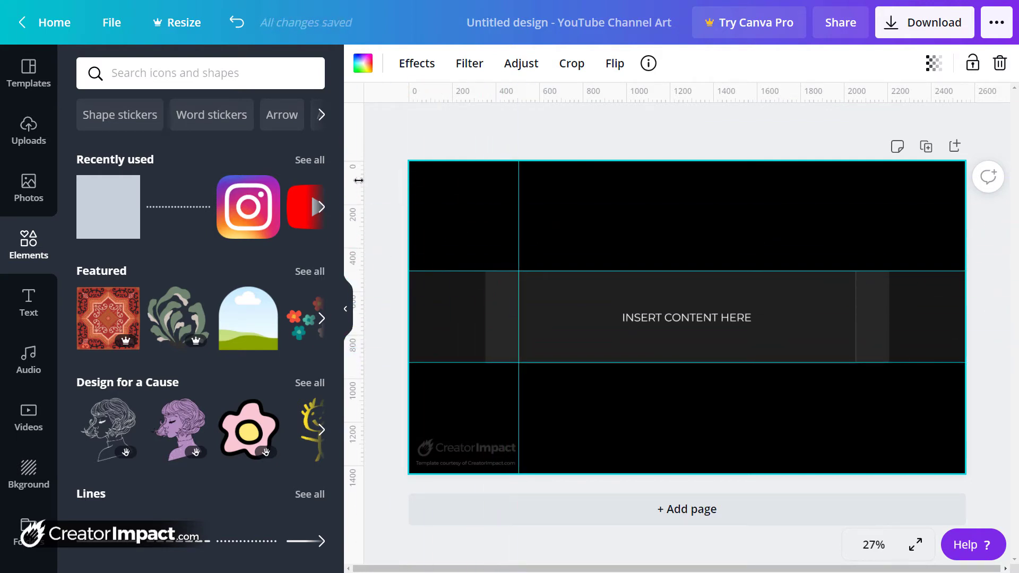
drag(359, 182, 854, 298)
key(Delete)
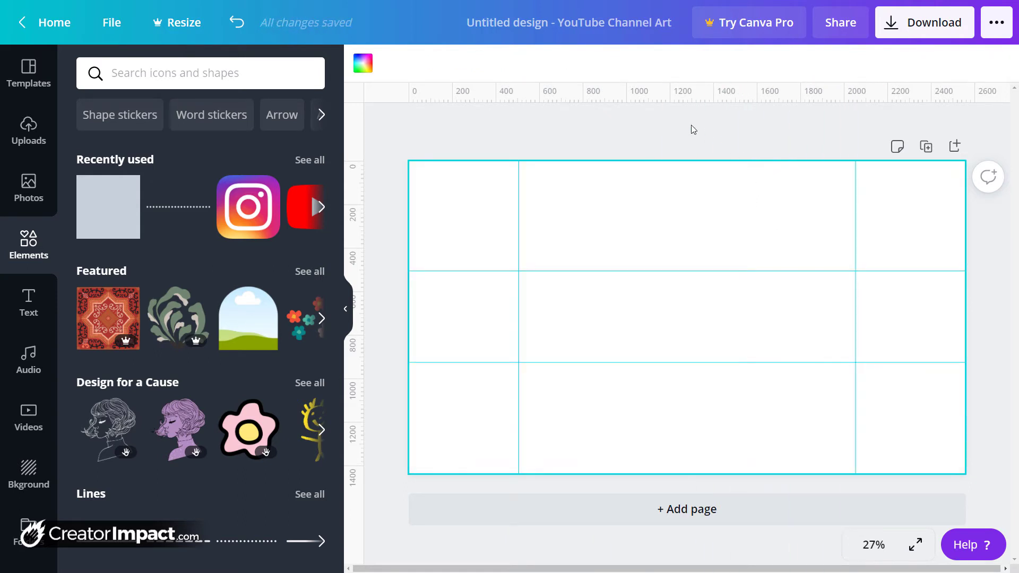
mouse_move(494, 4)
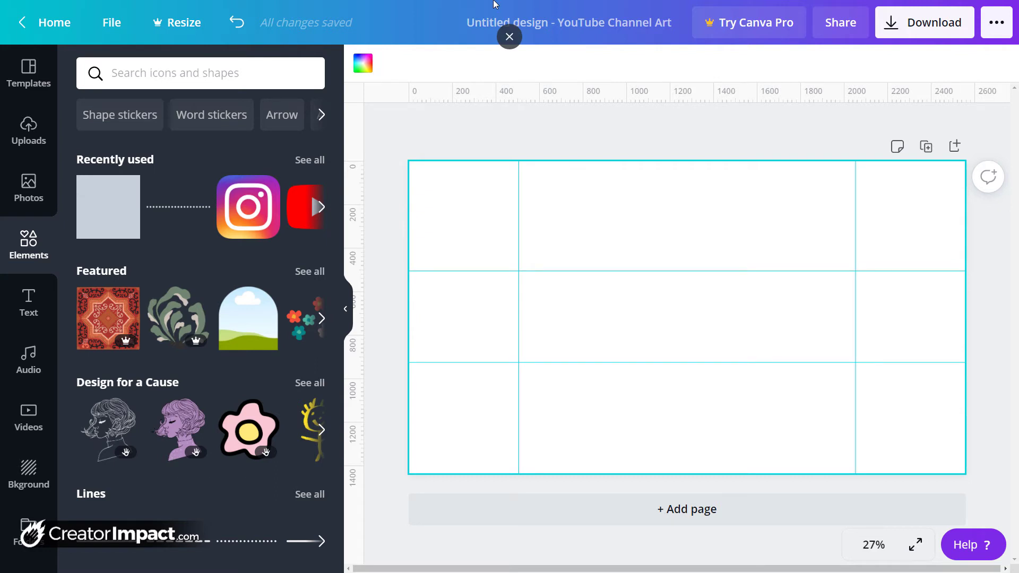
Add the outstretched-hand stock photo and enlarge it to cover the entire page
click(35, 200)
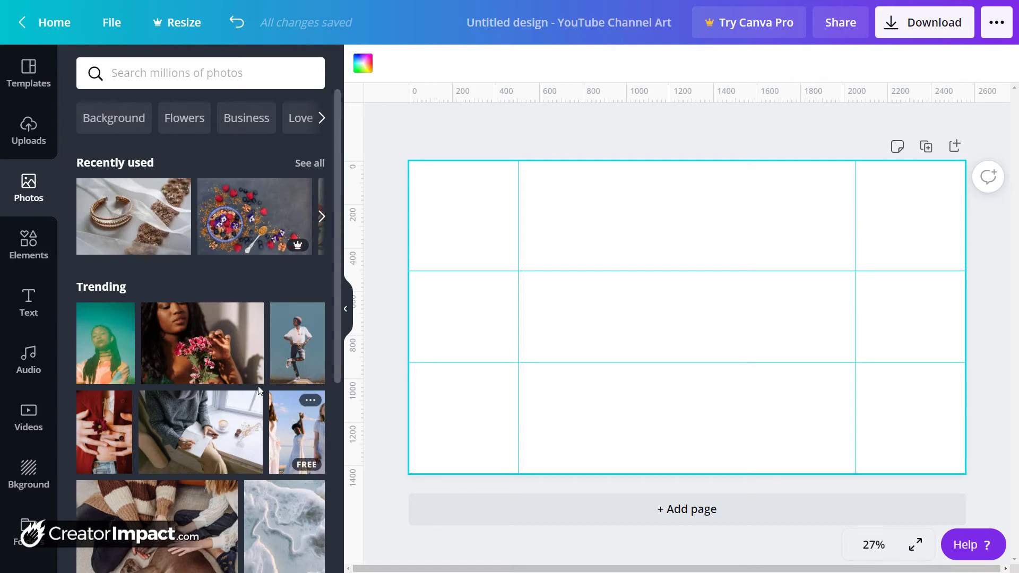
scroll(169, 365, down, 3)
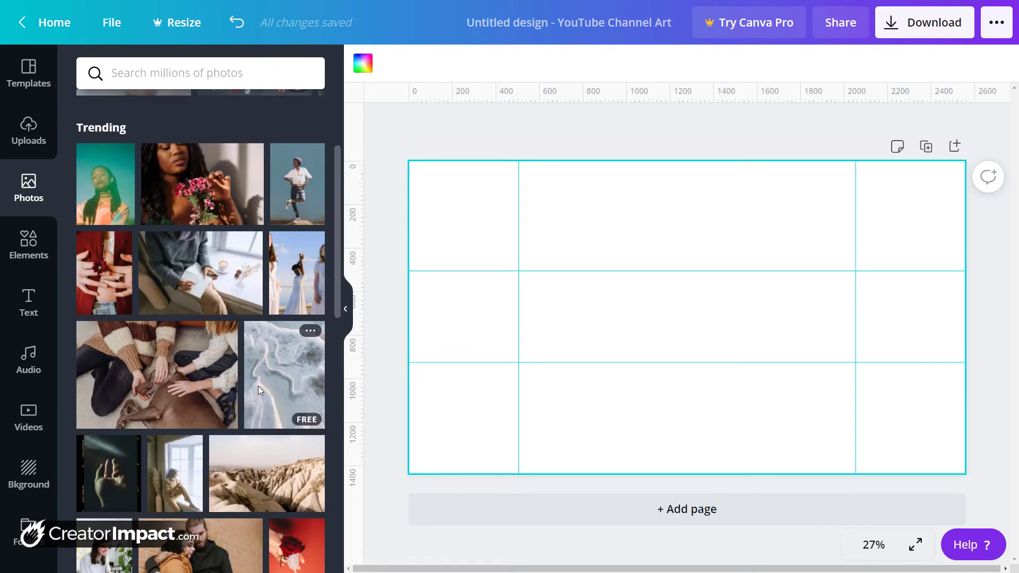
click(120, 486)
drag(797, 194, 976, 22)
drag(786, 297, 422, 470)
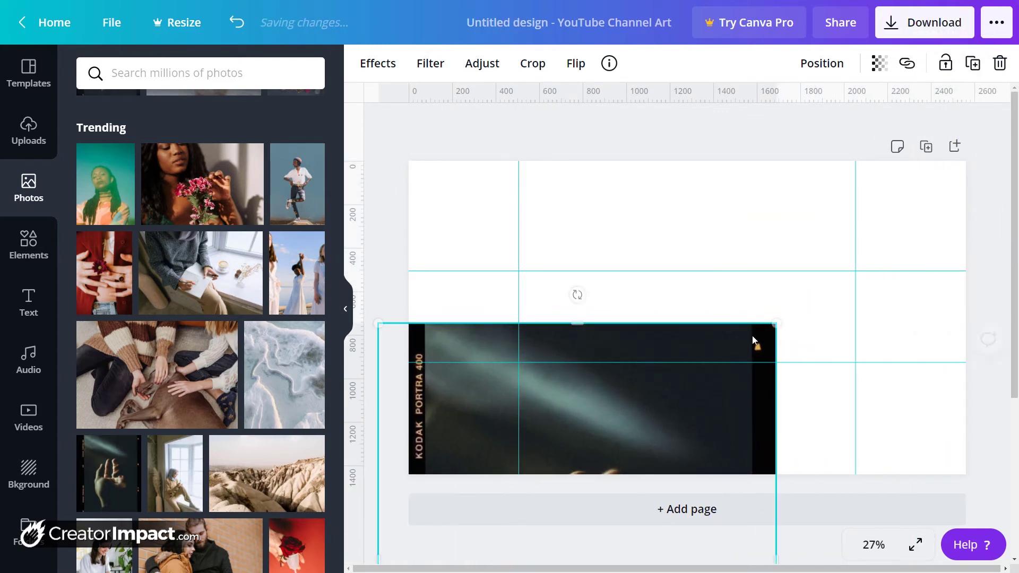
drag(779, 318, 740, 228)
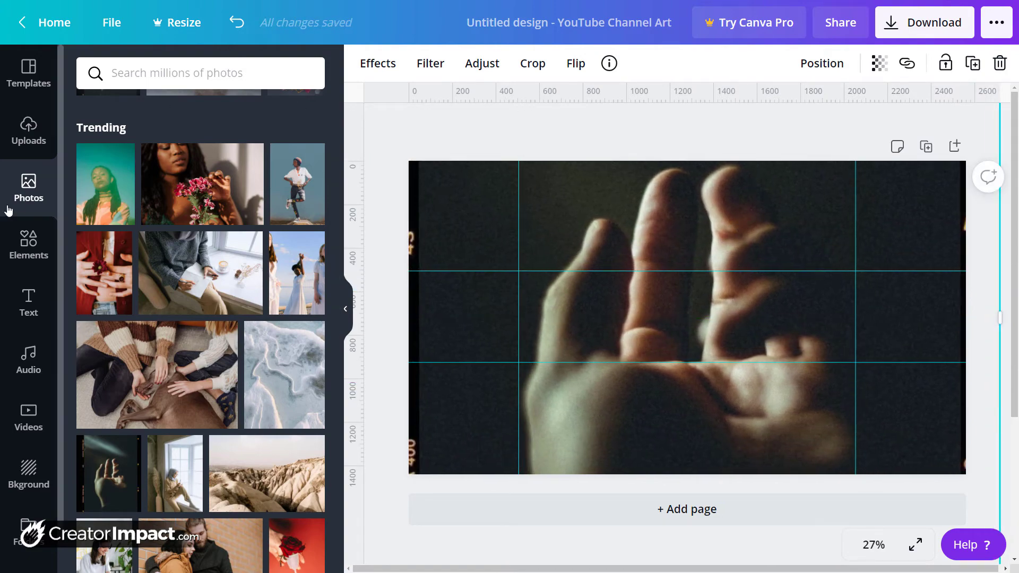
click(28, 301)
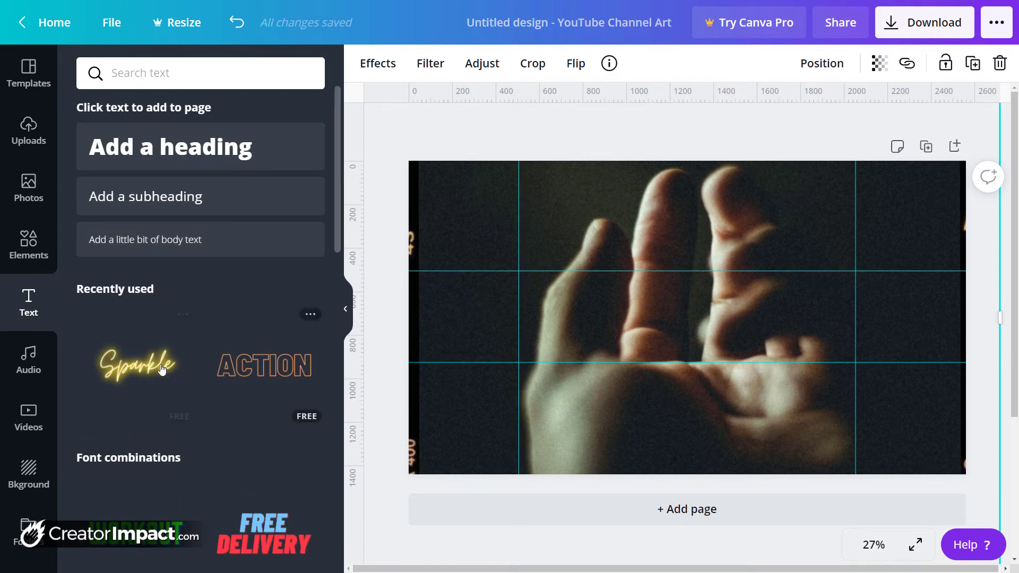
Place the neon Sparkle text over the hand and add a small body text box beside it
click(159, 345)
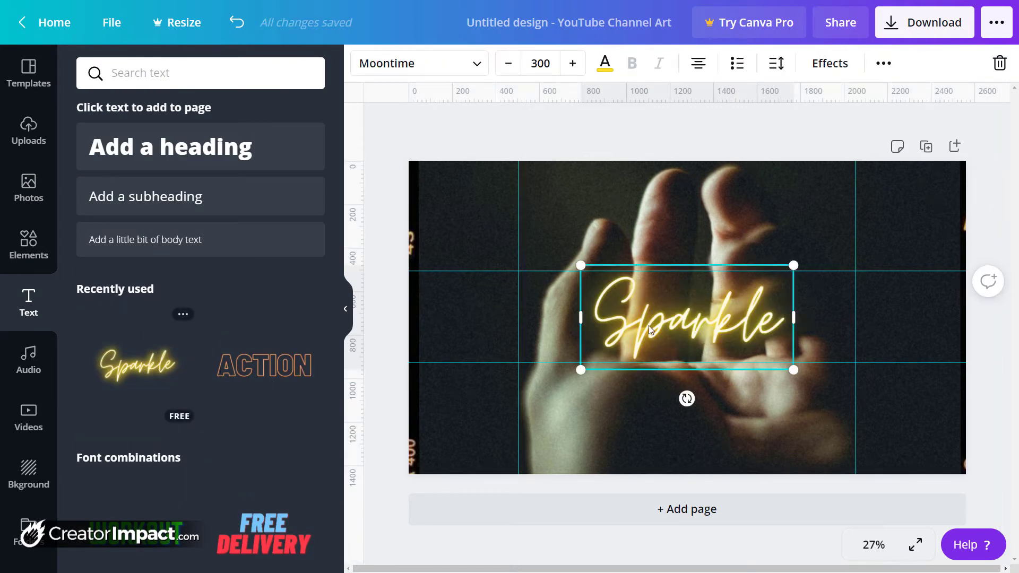
drag(649, 326, 594, 324)
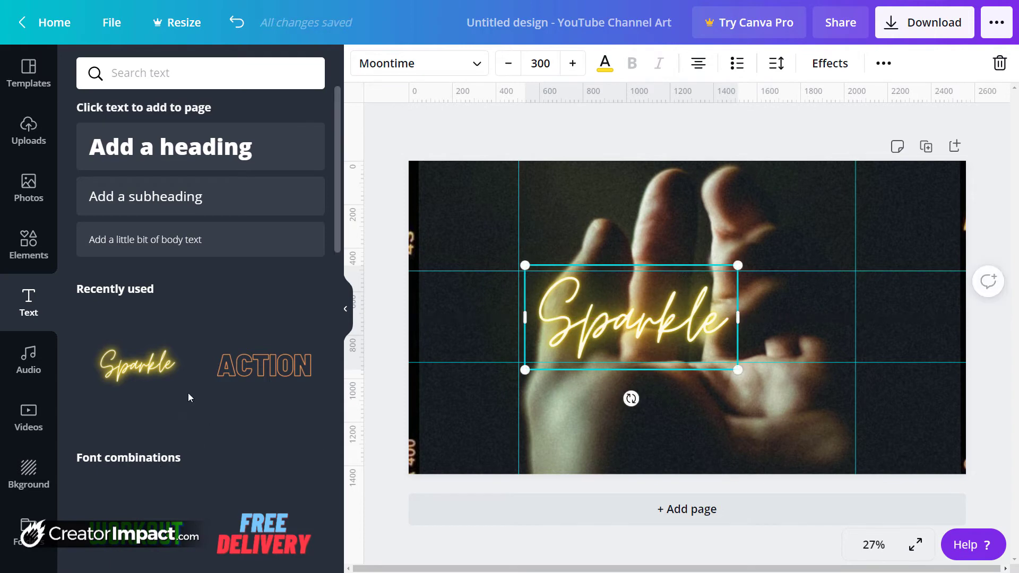
click(144, 239)
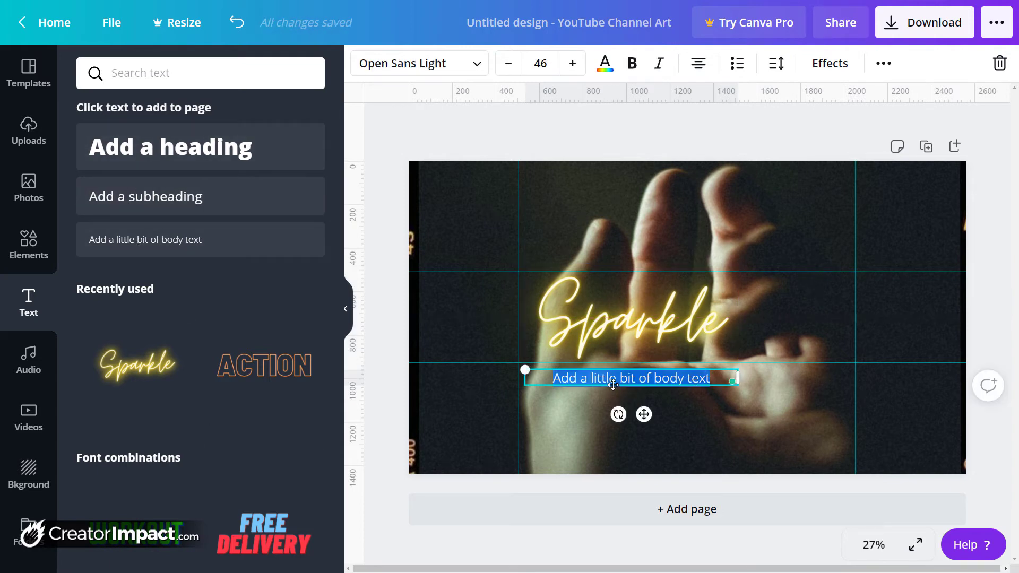
drag(785, 379, 855, 298)
click(815, 286)
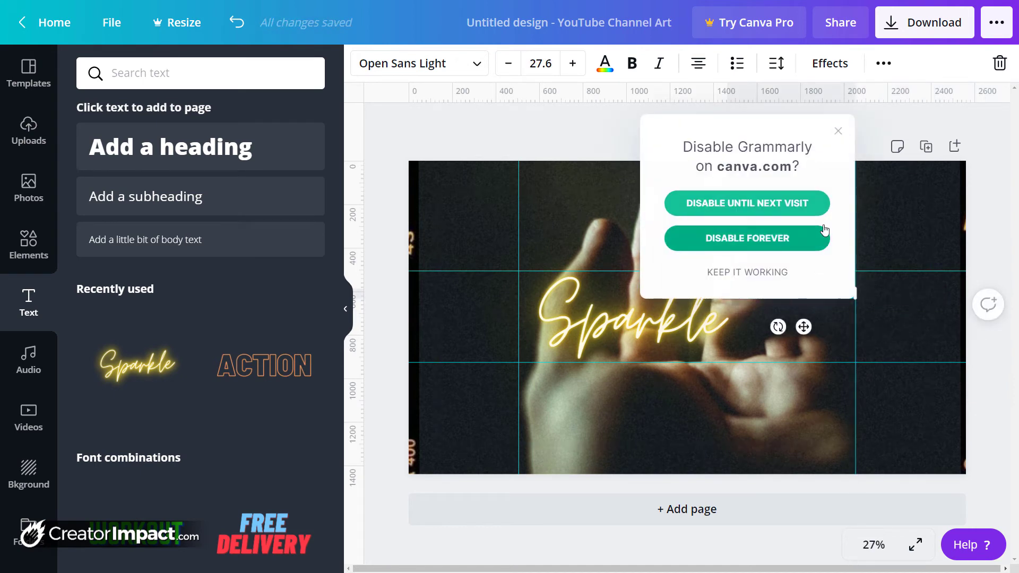
Type the two-line 'info info' caption into the body text box and deselect it
click(838, 133)
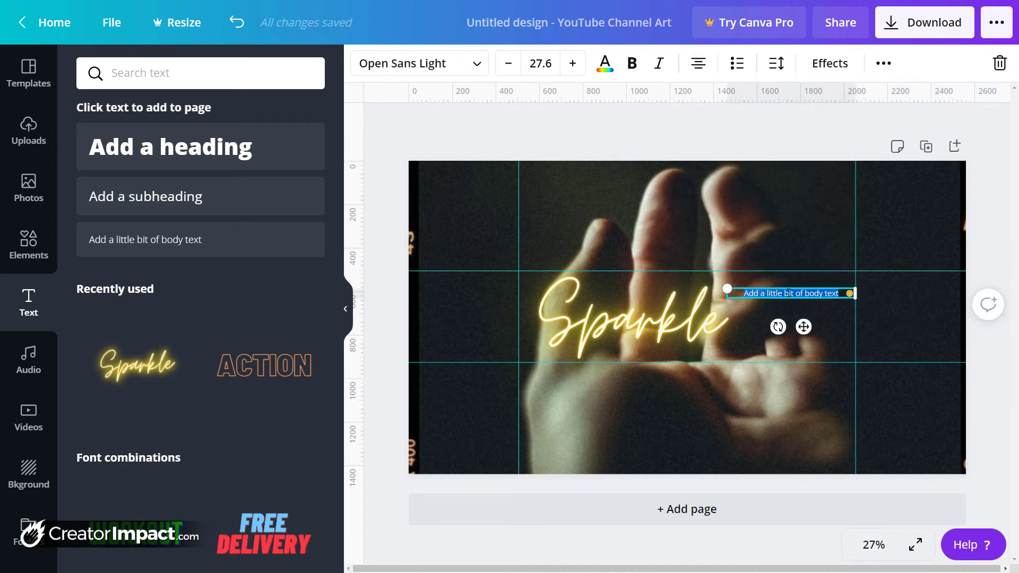
text(info)
key(Return)
text(info)
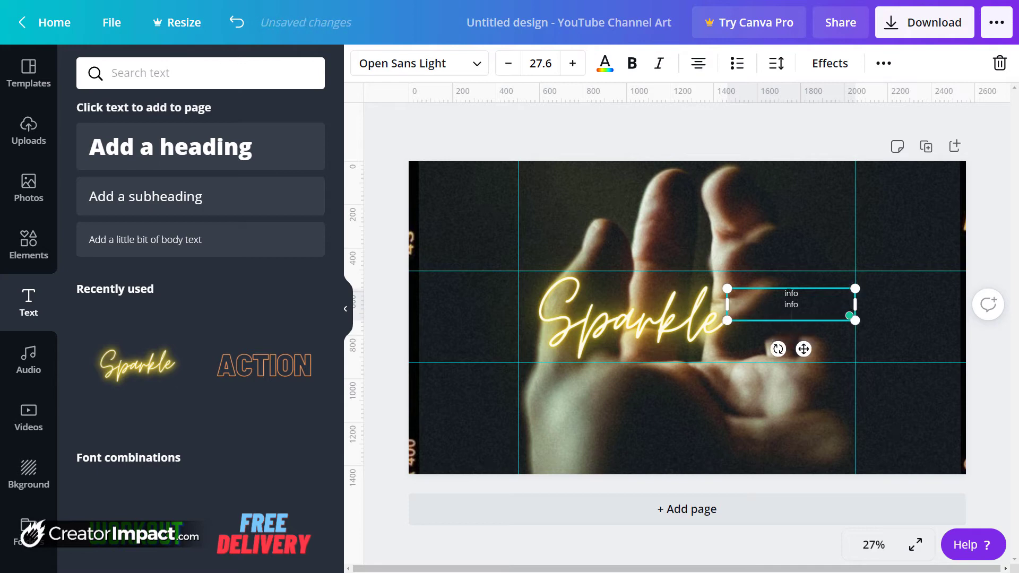
key(Return)
text(f)
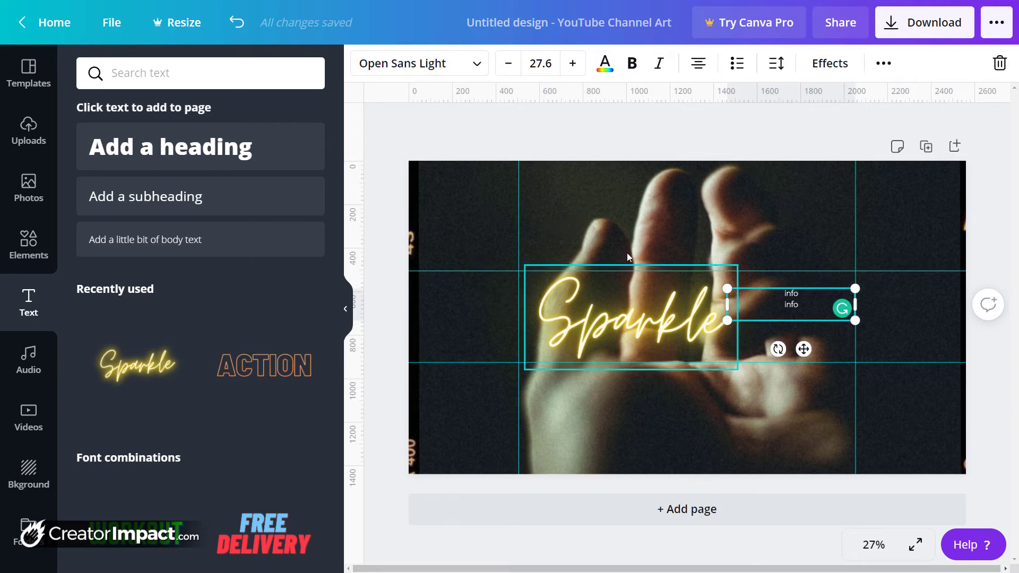
click(627, 115)
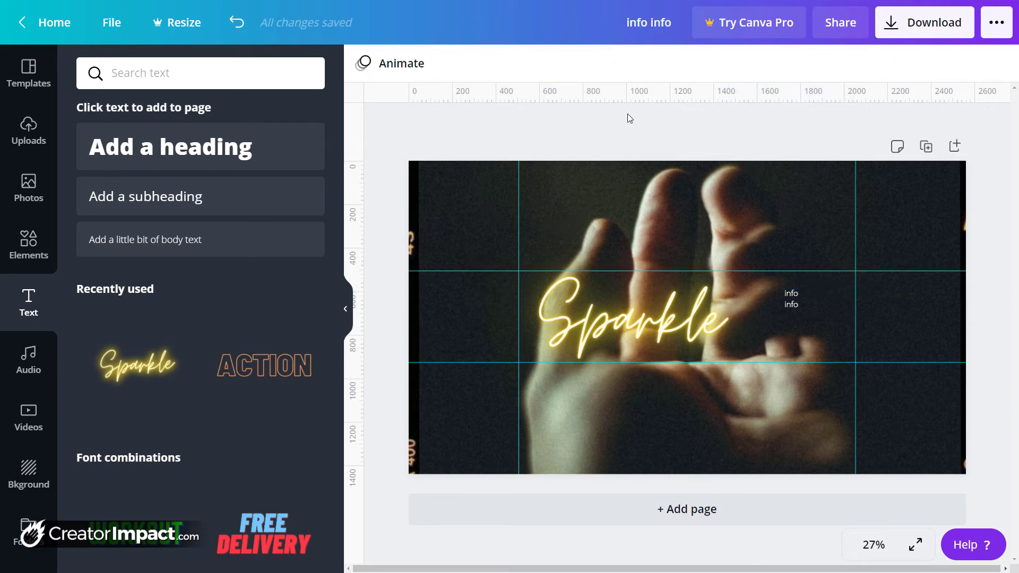
Change the download file type from PNG to JPG and start the download
click(912, 22)
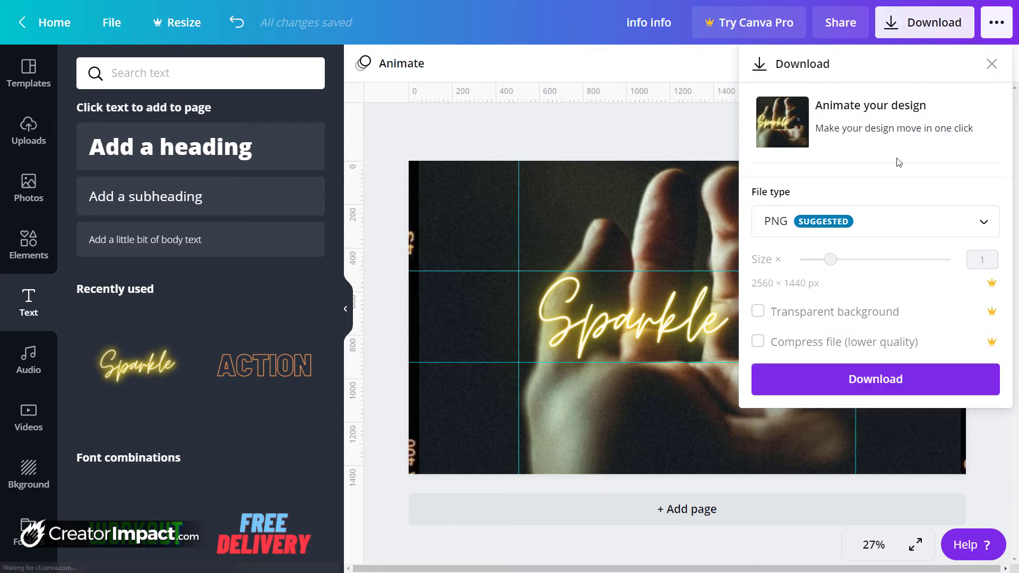
click(807, 223)
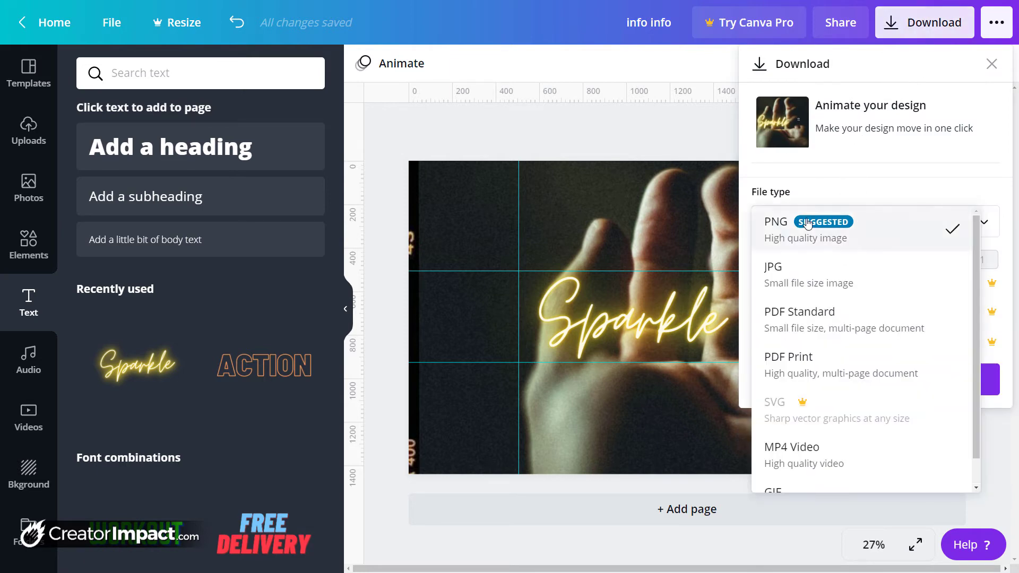
click(798, 266)
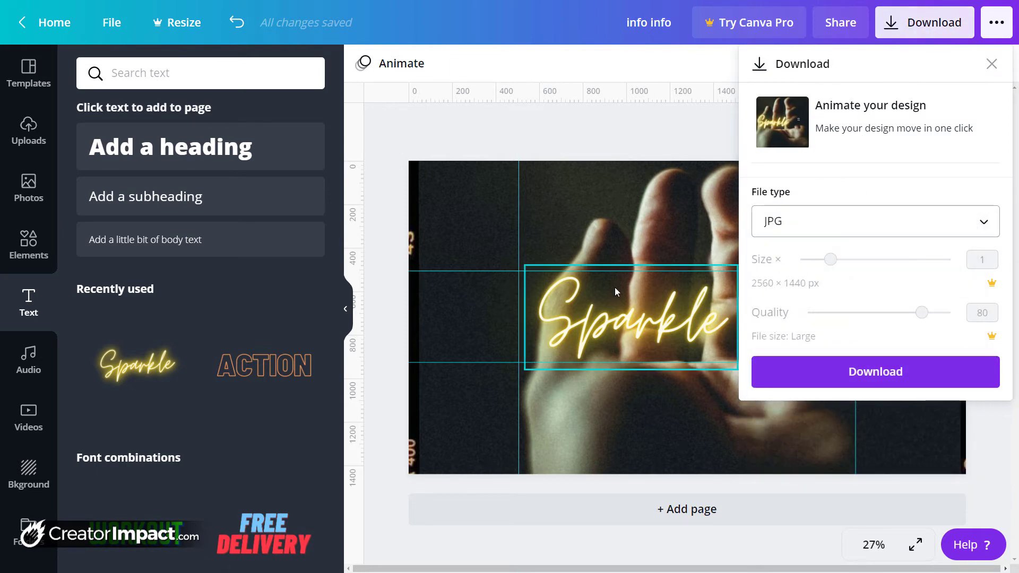
click(861, 384)
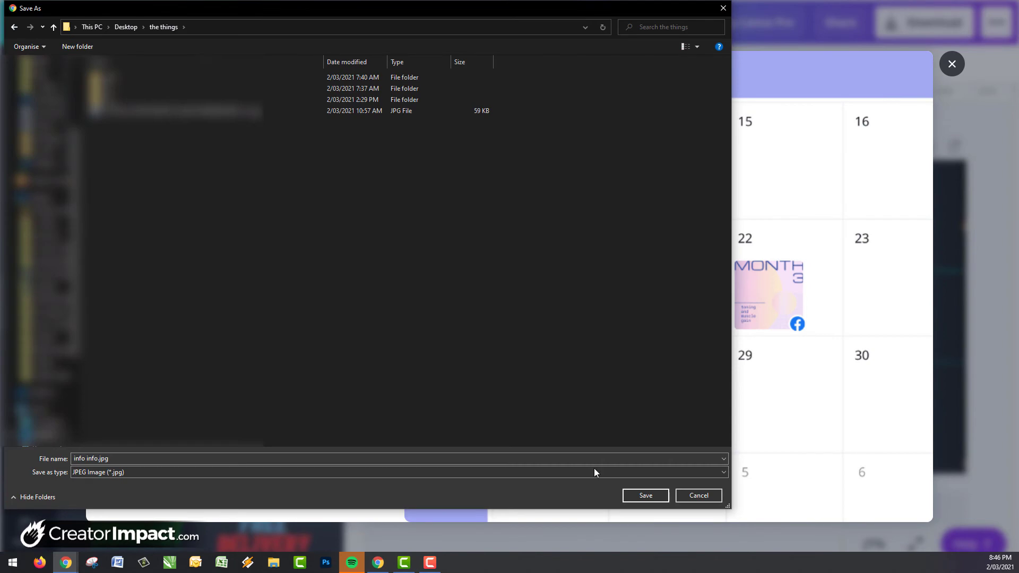
Save 'info info.jpg', check it in Photos shows no guides, then close Photos
click(657, 498)
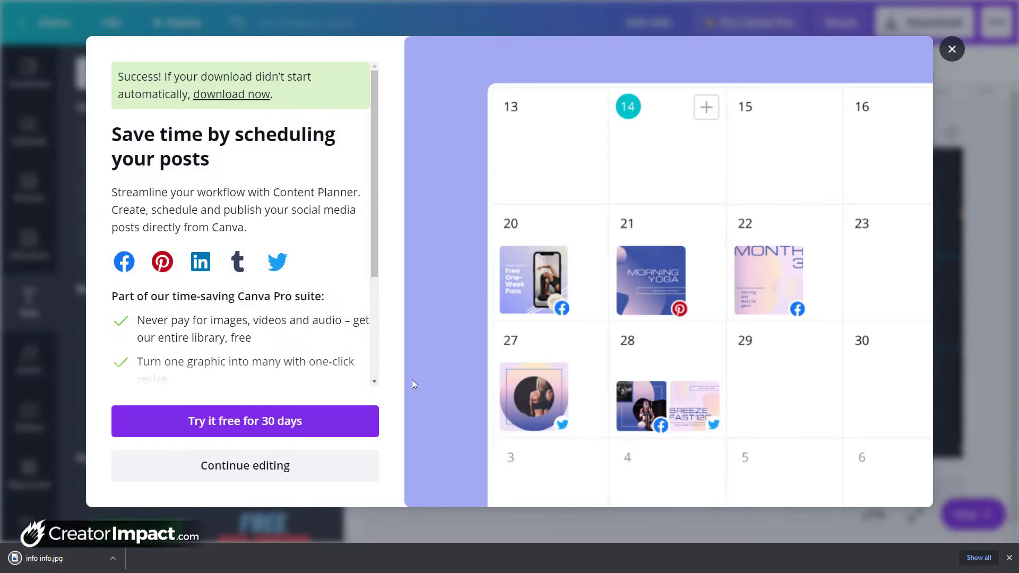
click(38, 559)
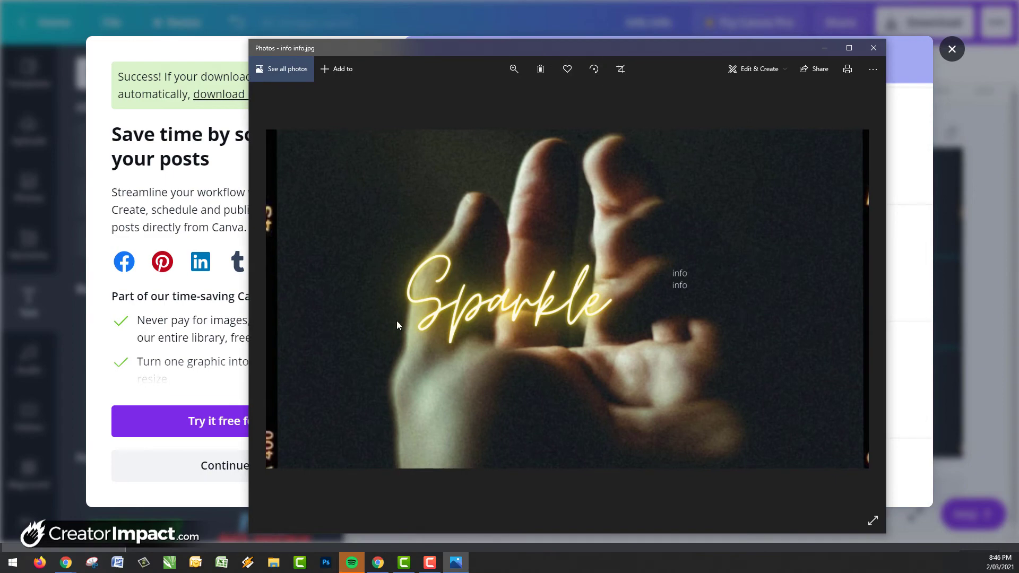
click(874, 48)
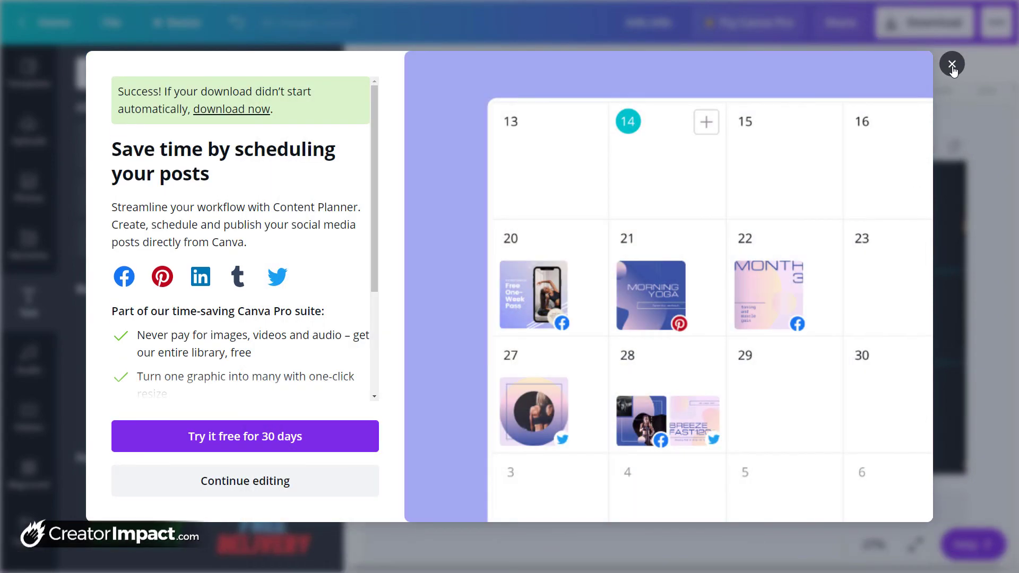
Dismiss the Content Planner promo and delete the hand photo and Sparkle text
click(952, 65)
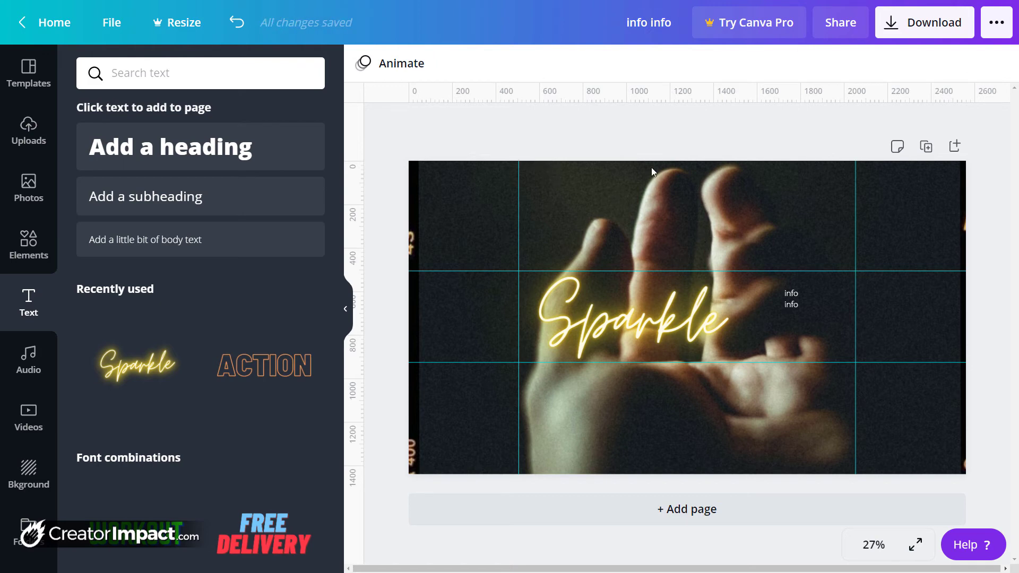
click(779, 199)
key(Delete)
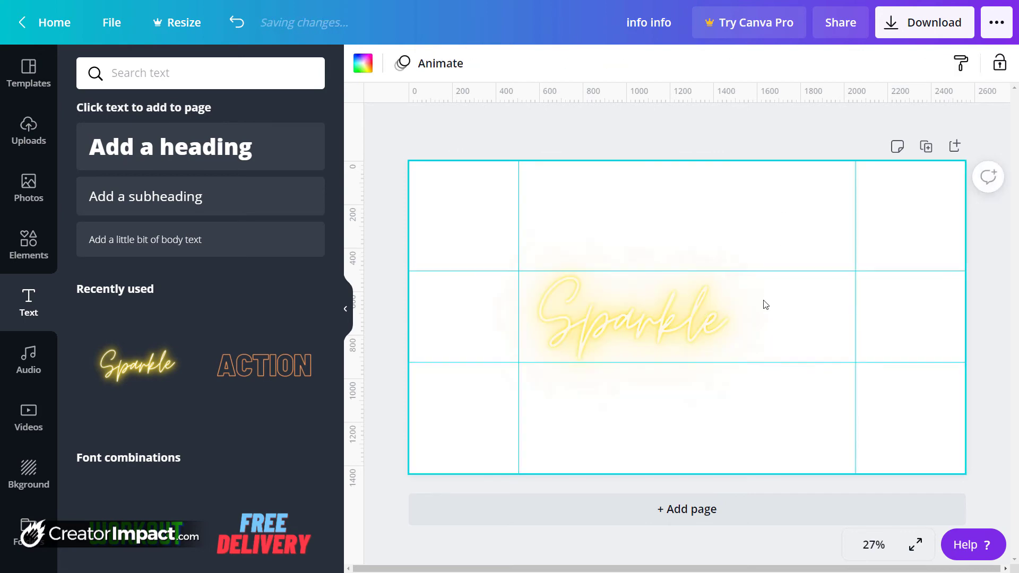
click(692, 320)
key(Delete)
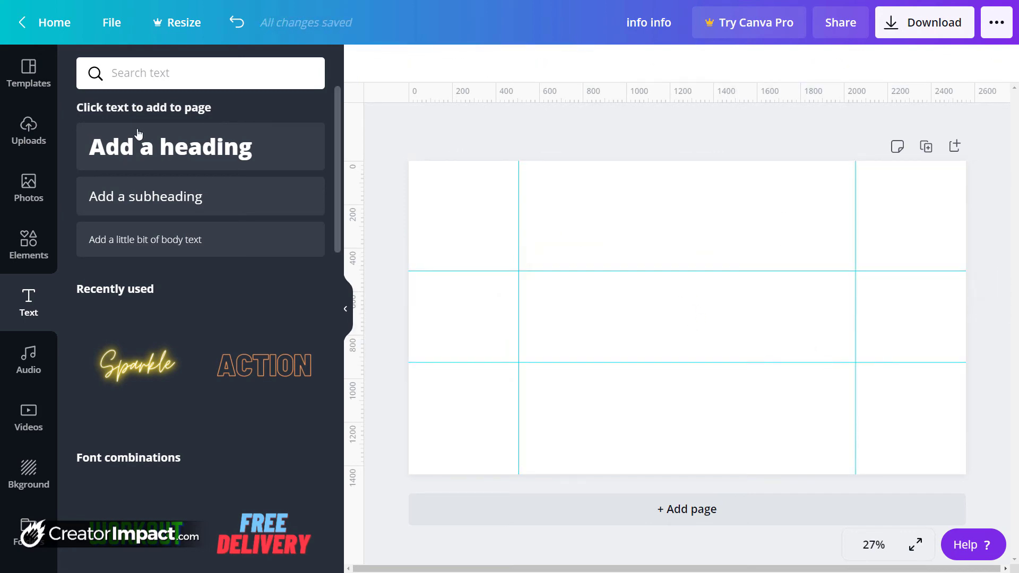
Add the uploaded Safe Area image to the page and stretch it to fill the canvas
click(37, 129)
click(241, 425)
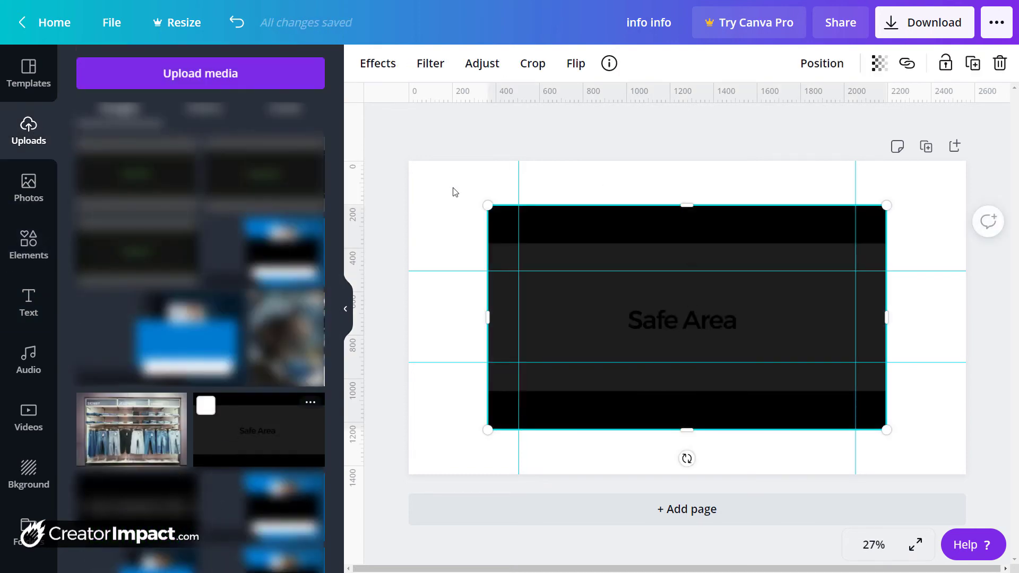
drag(488, 205, 408, 161)
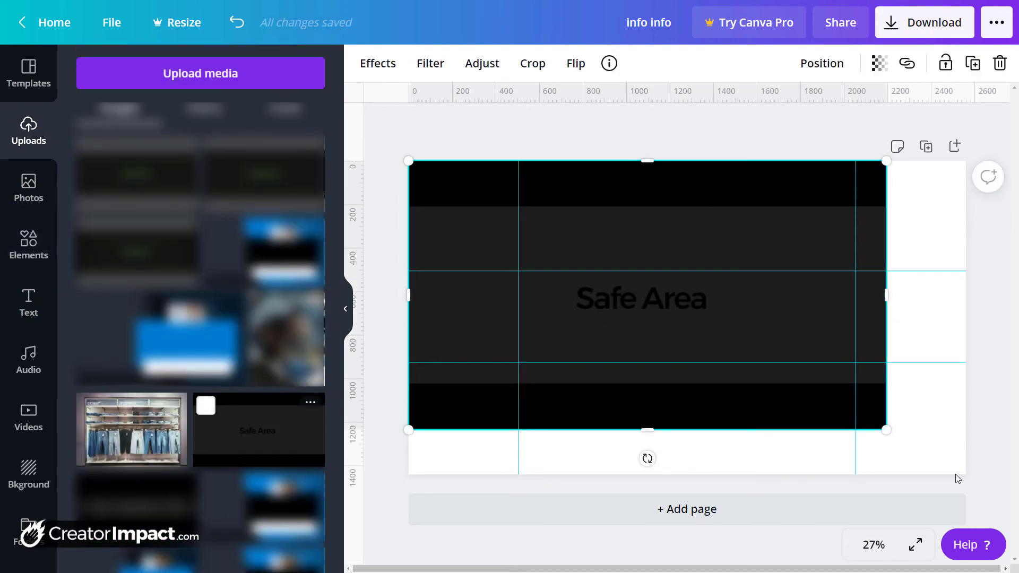
drag(921, 452, 966, 475)
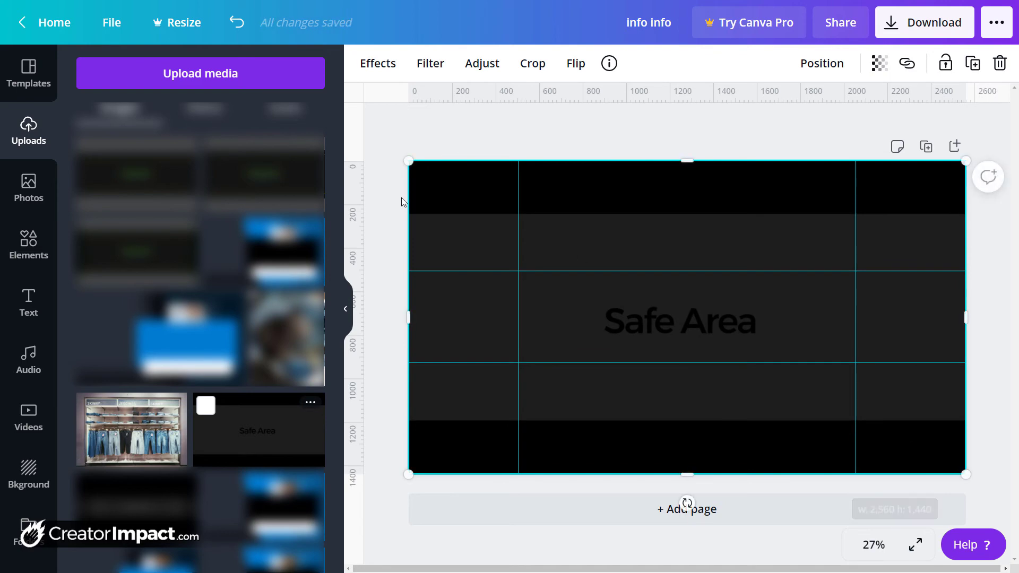
click(34, 99)
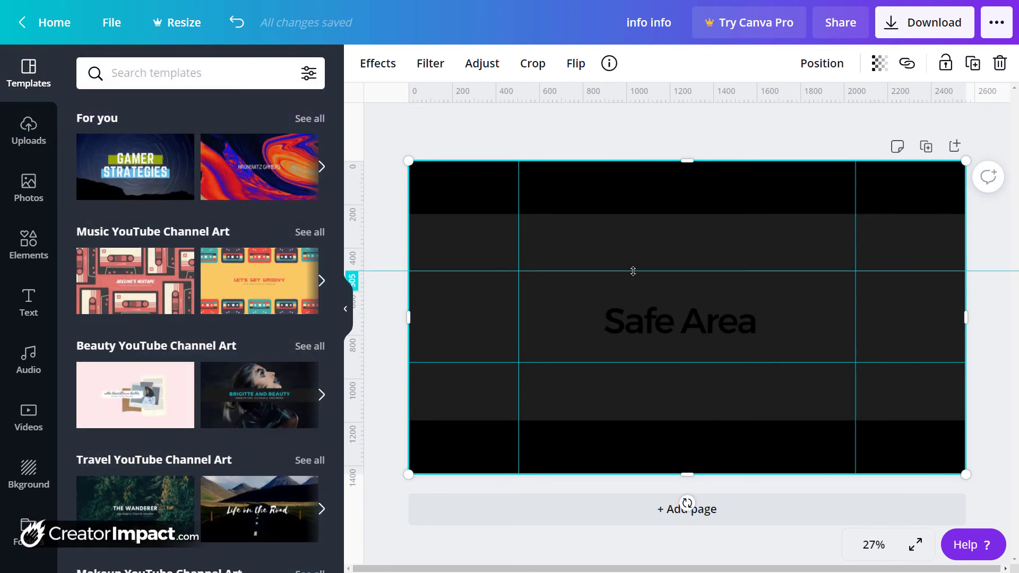
Snap the horizontal guides to the safe area's band edges, drop both vertical guides, and delete the image
drag(633, 272, 638, 214)
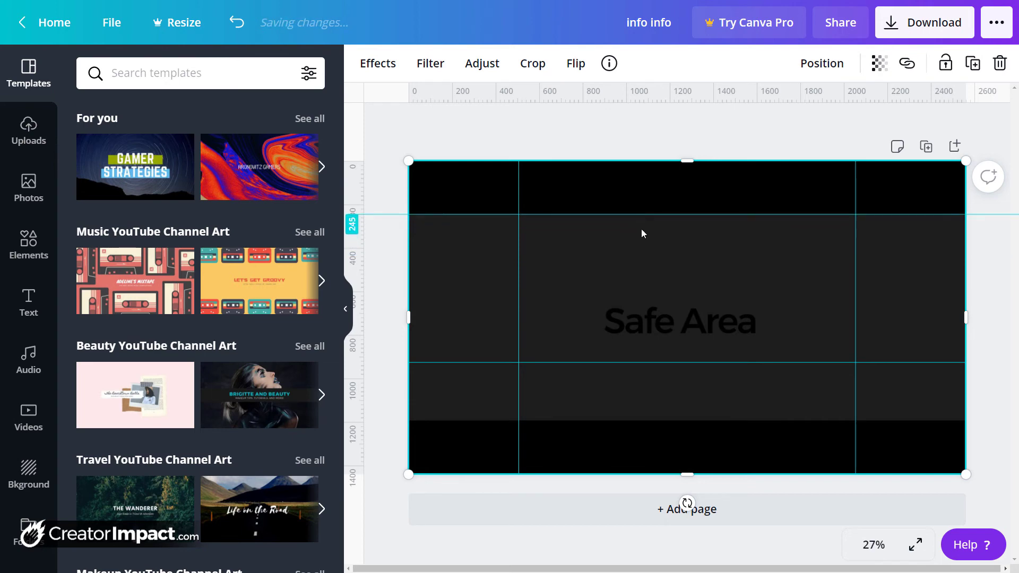
drag(648, 362, 648, 420)
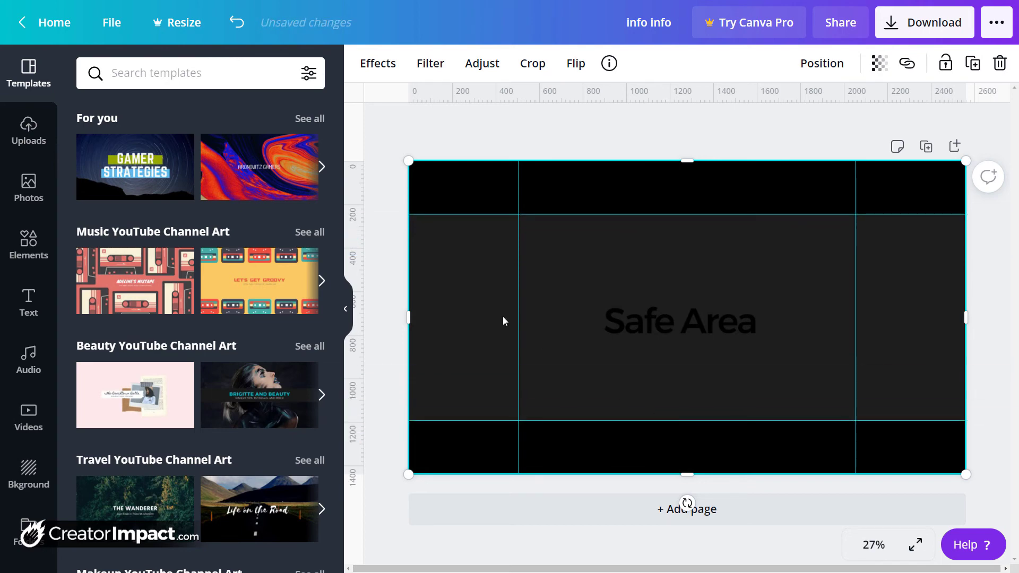
drag(517, 298, 340, 297)
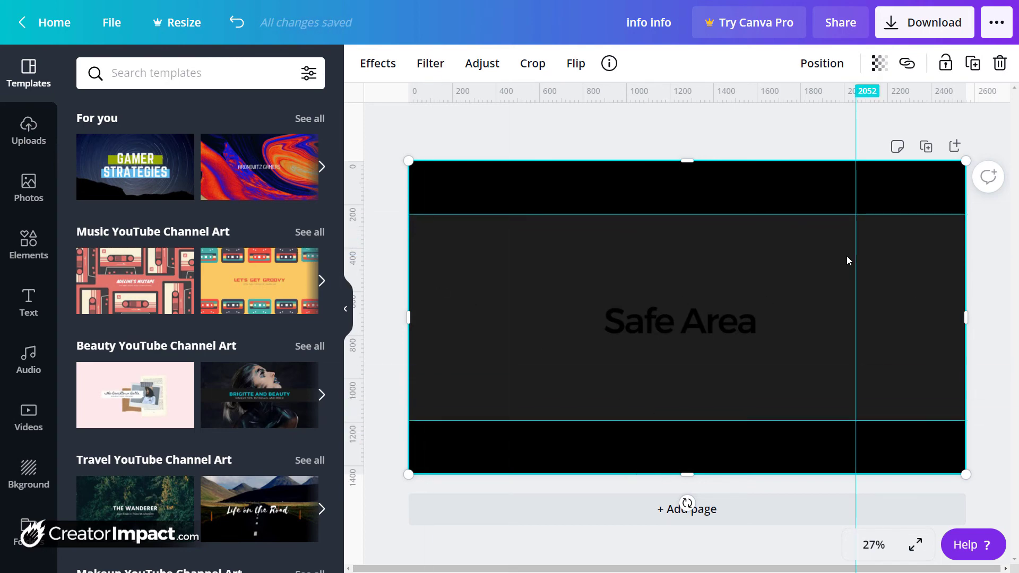
drag(859, 255, 992, 239)
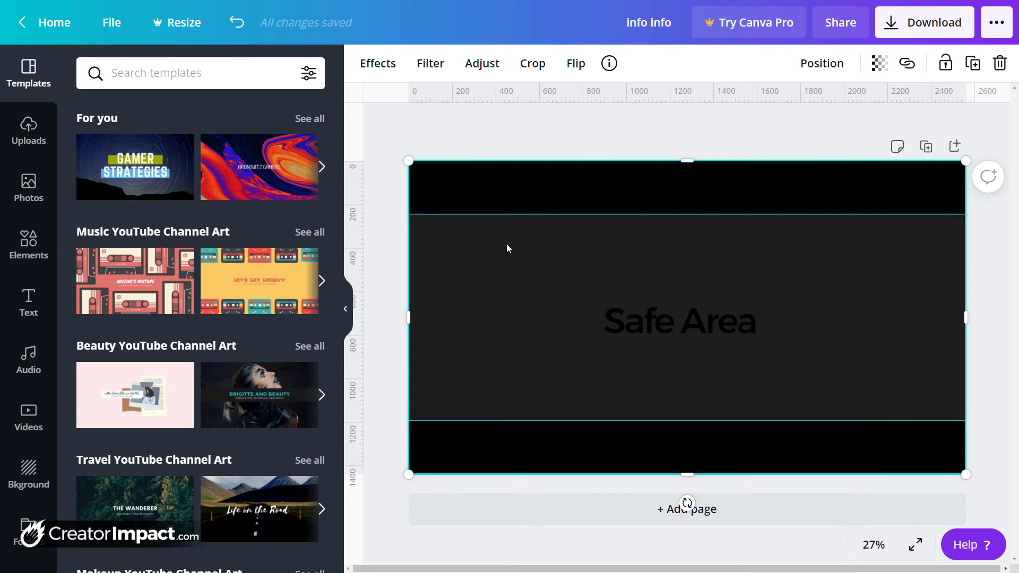
key(Delete)
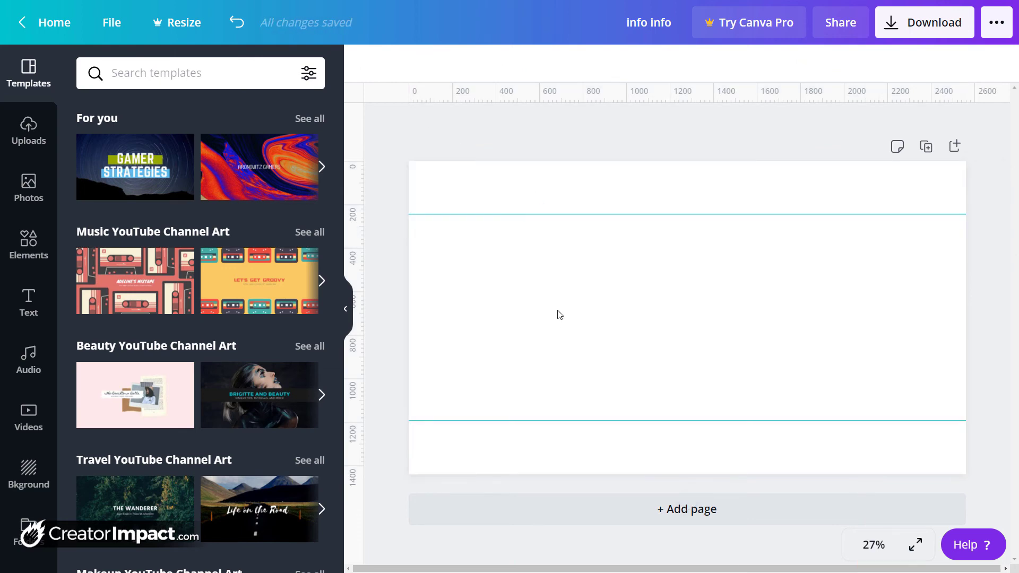